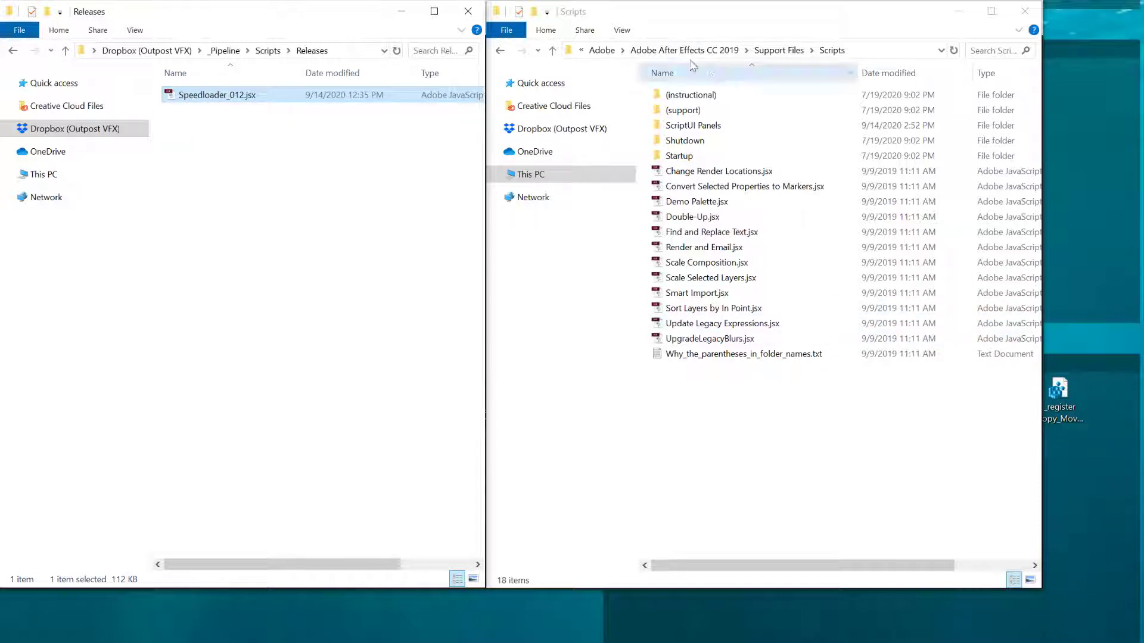
Copy Speedloader_012.jsx from the Releases folder into the After Effects CC 2019 Scripts folder, granting administrator permission
click(733, 370)
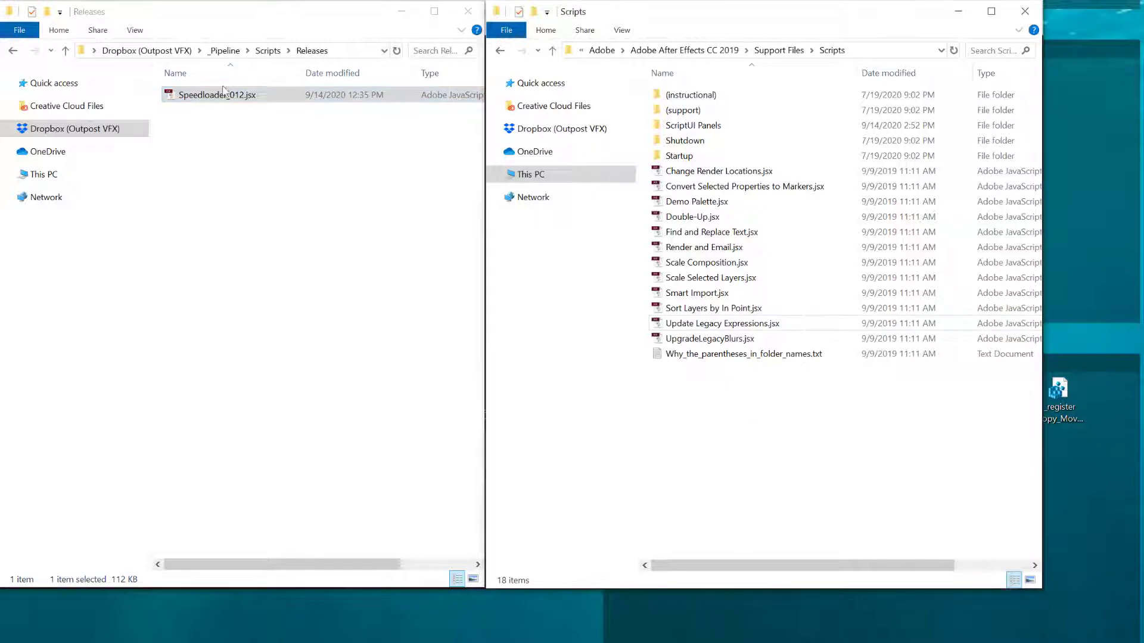
drag(227, 95, 739, 418)
click(195, 175)
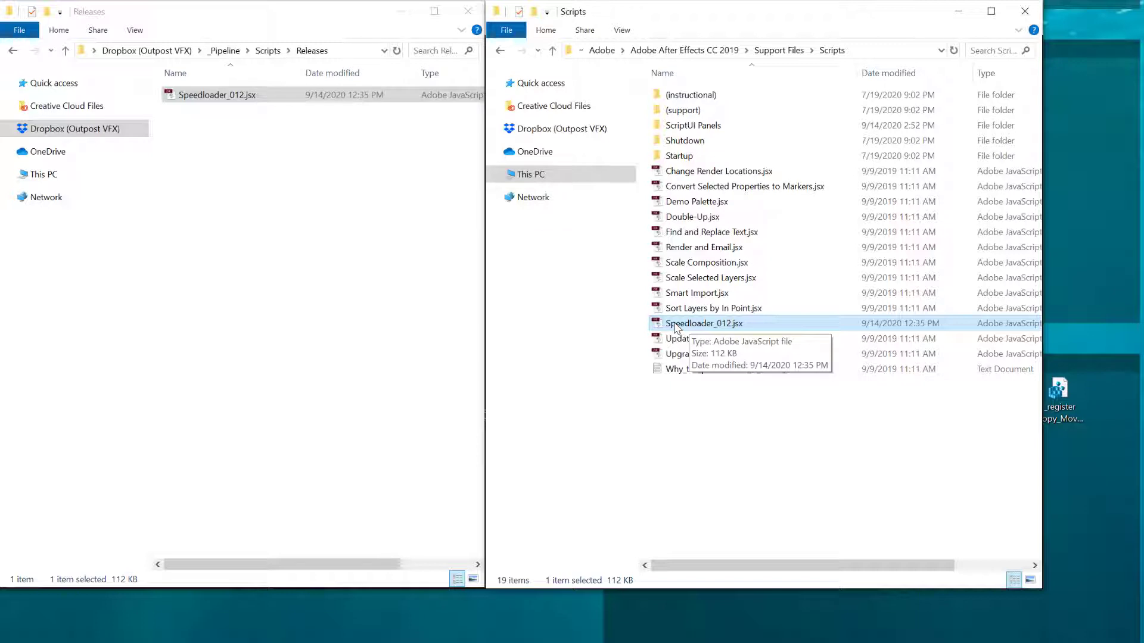
Copy Speedloader_012.jsx into the ScriptUI Panels subfolder as well, granting administrator permission
double_click(691, 127)
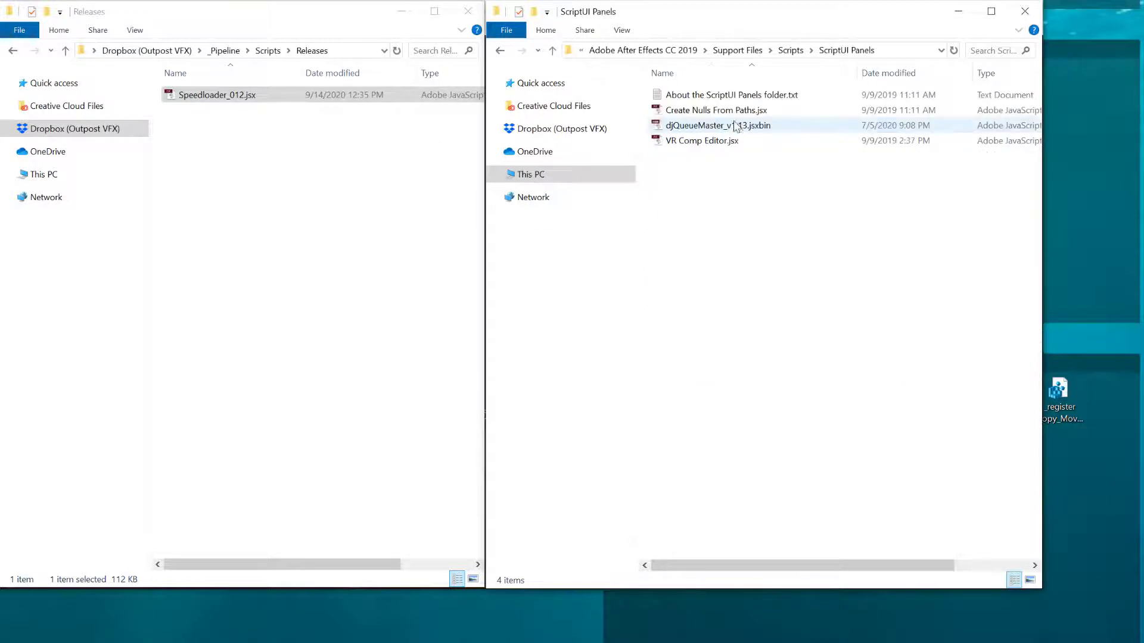
drag(188, 97, 763, 232)
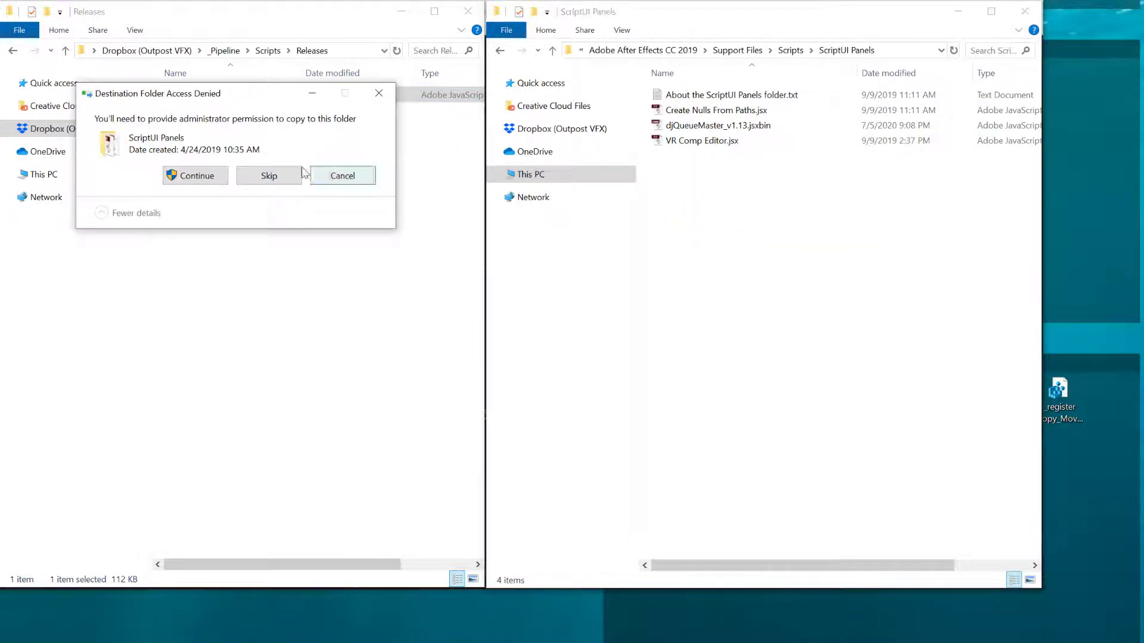
click(197, 175)
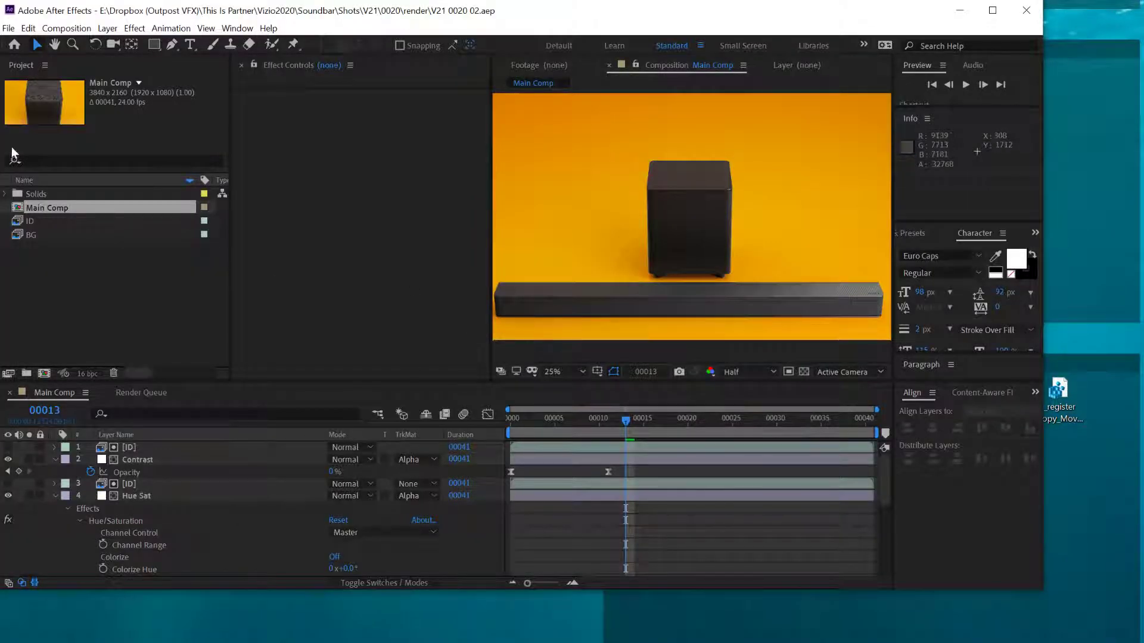
Switch to After Effects, open the Speedloader_012 script panel, and dock it with Effect Controls, widened to show all its fields
click(9, 28)
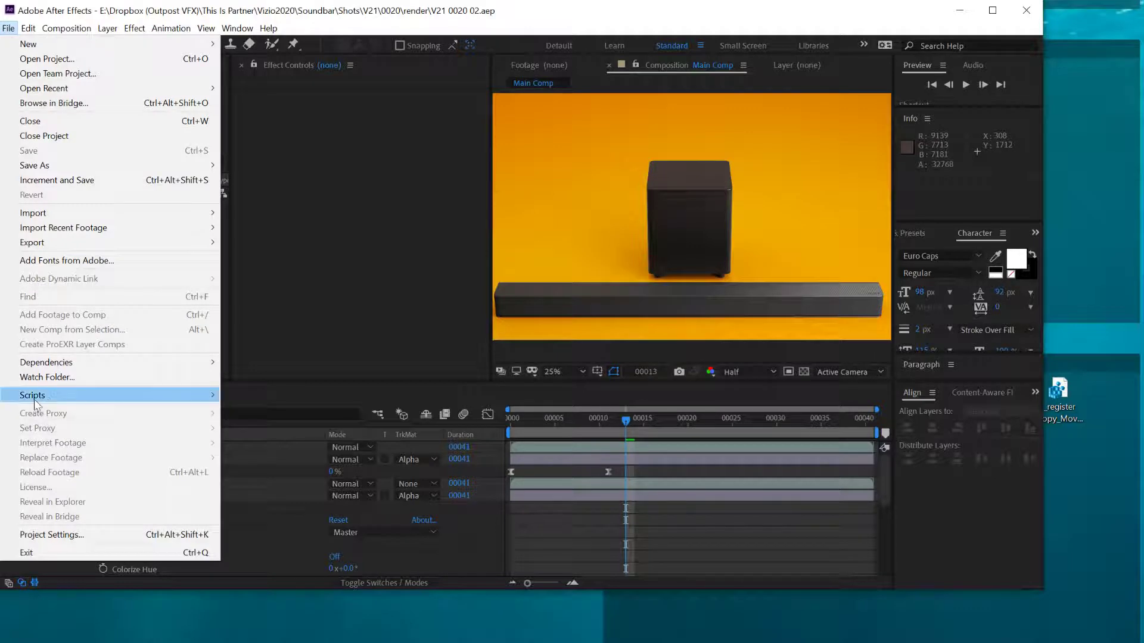
mouse_move(92, 400)
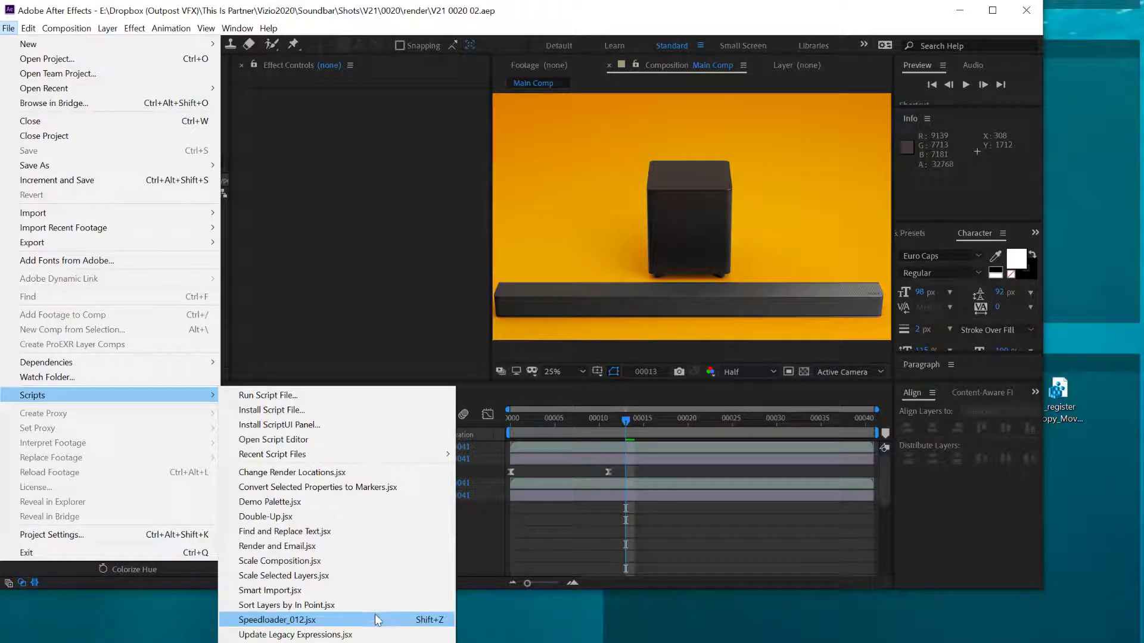
mouse_move(235, 30)
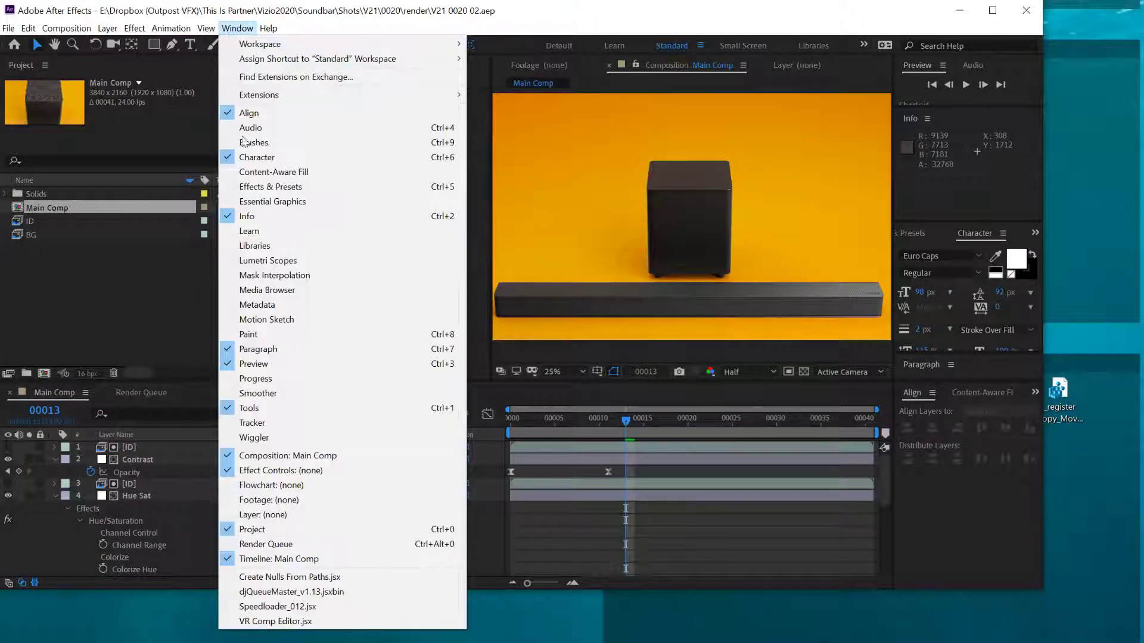
click(280, 608)
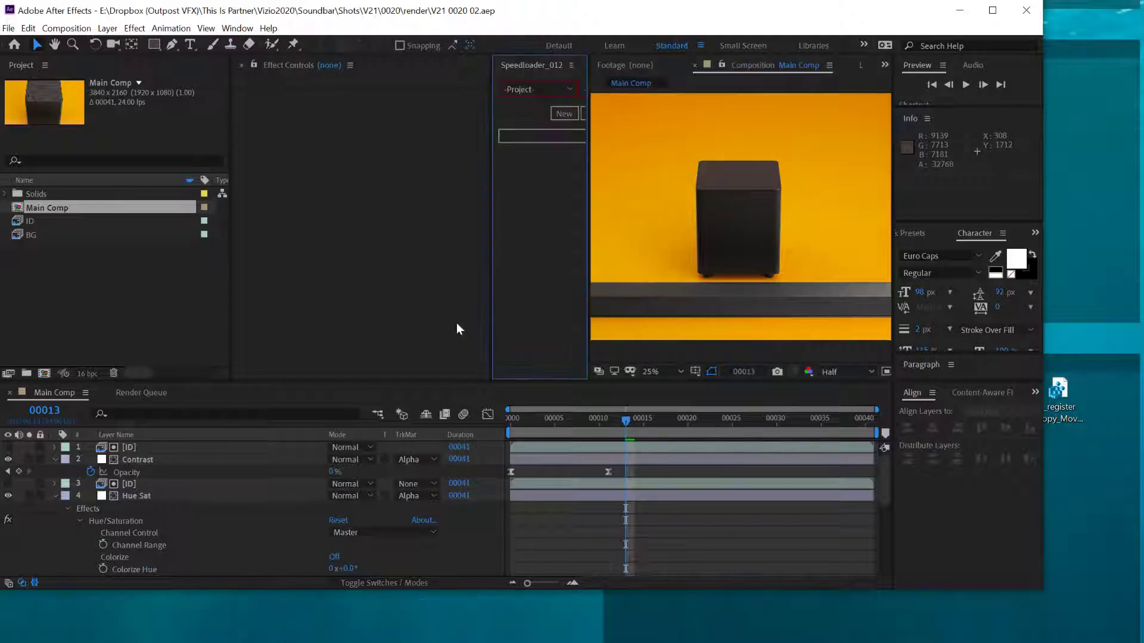
drag(538, 62, 355, 67)
drag(488, 91, 573, 96)
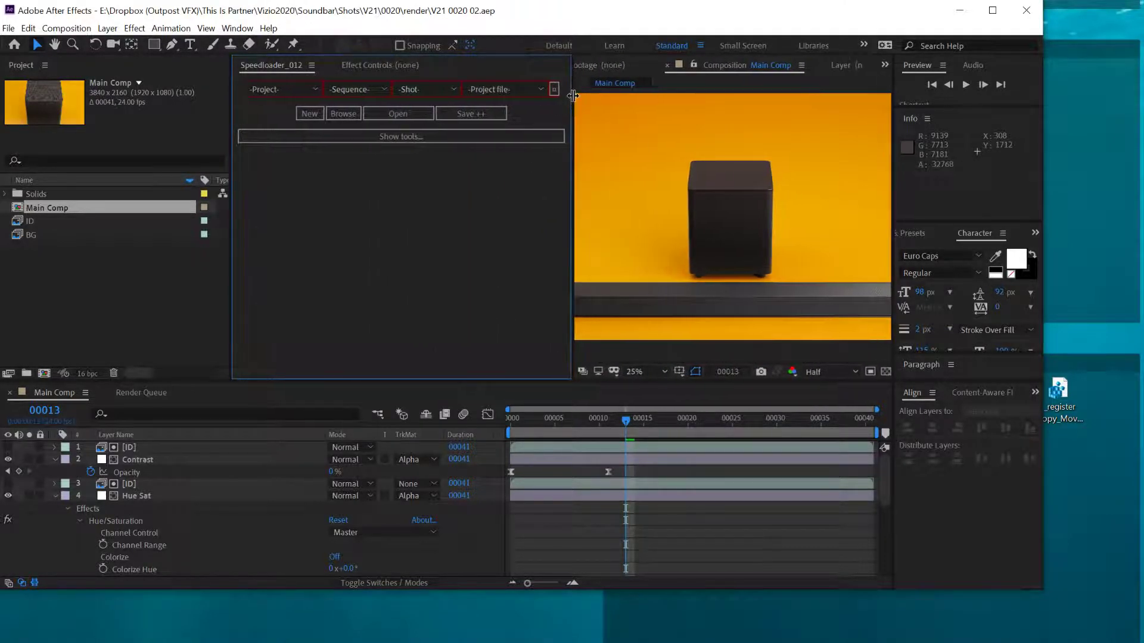
Close the docked Speedloader_012 panel and launch Speedloader as a floating window over the Effect Controls area
right_click(277, 66)
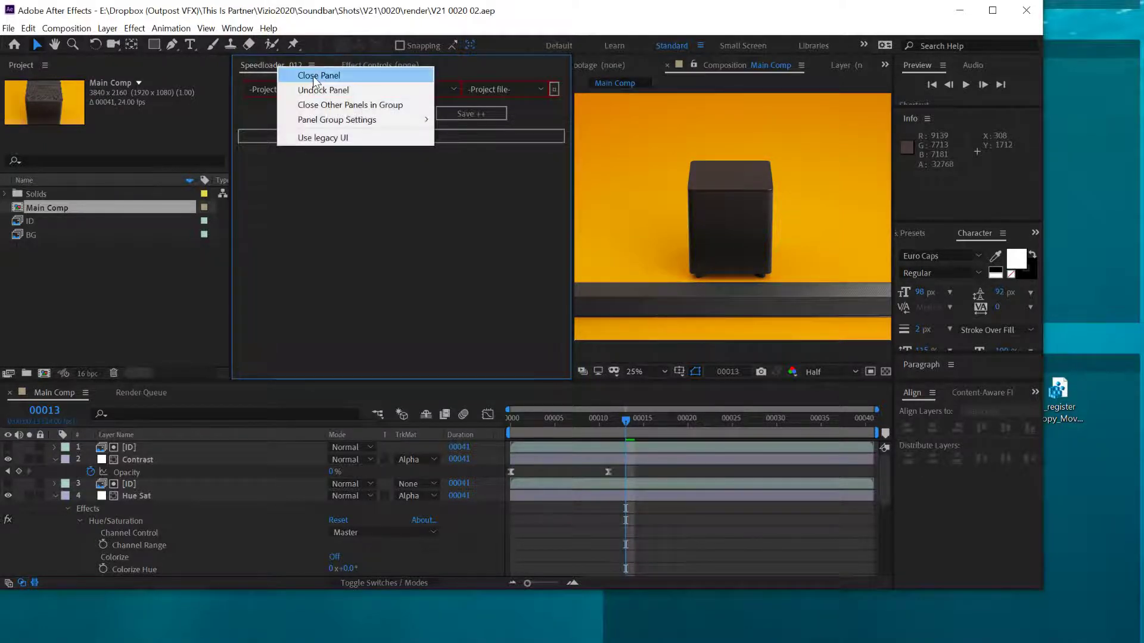
click(313, 76)
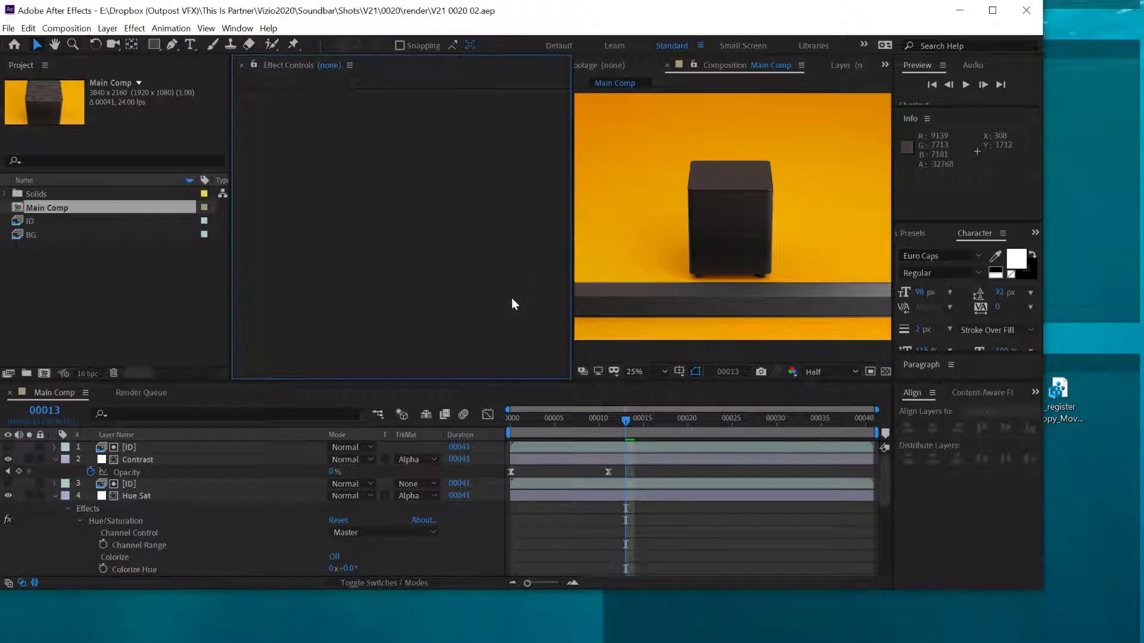
key(ctrl+alt+shift+d)
drag(216, 176, 401, 188)
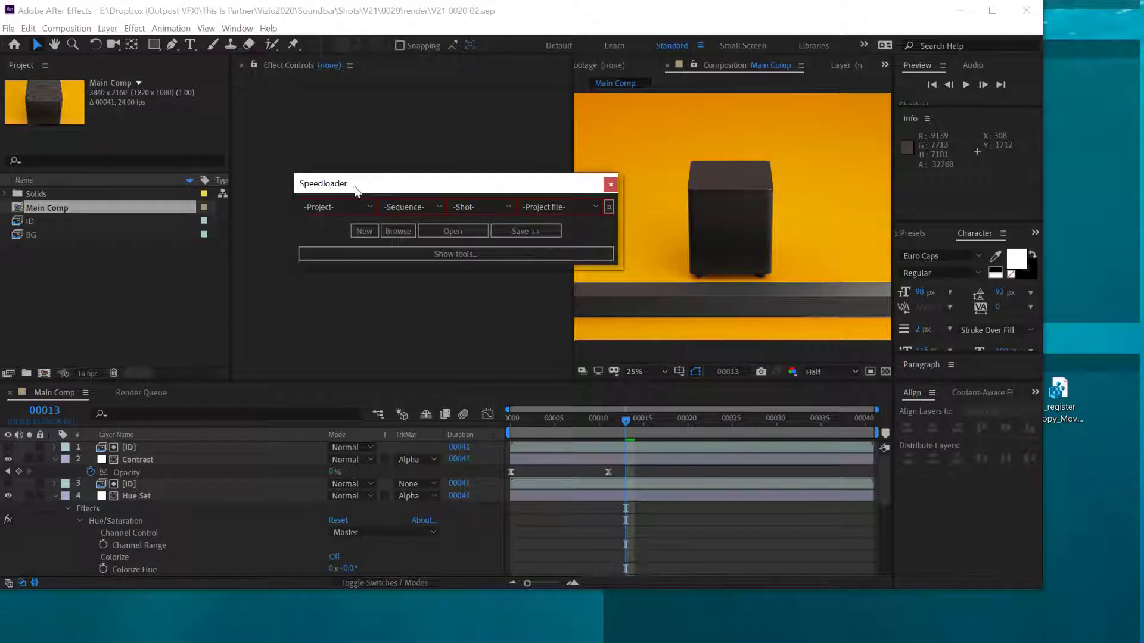
drag(355, 191, 381, 213)
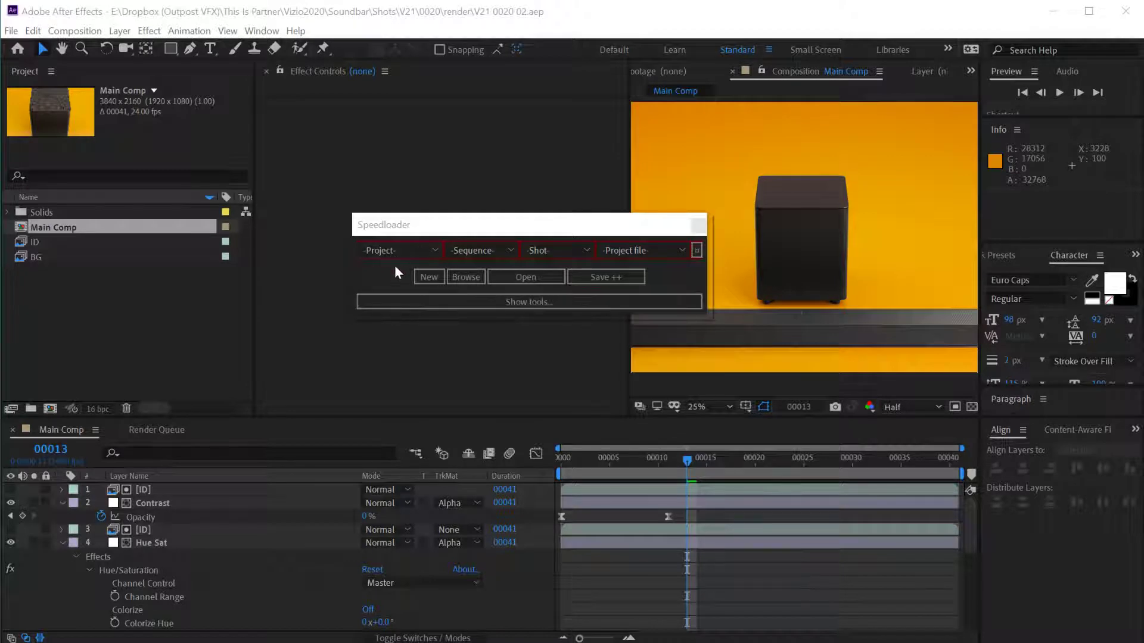
Show Speedloader's configuration tools and start a new project setup named Project Sample
click(519, 301)
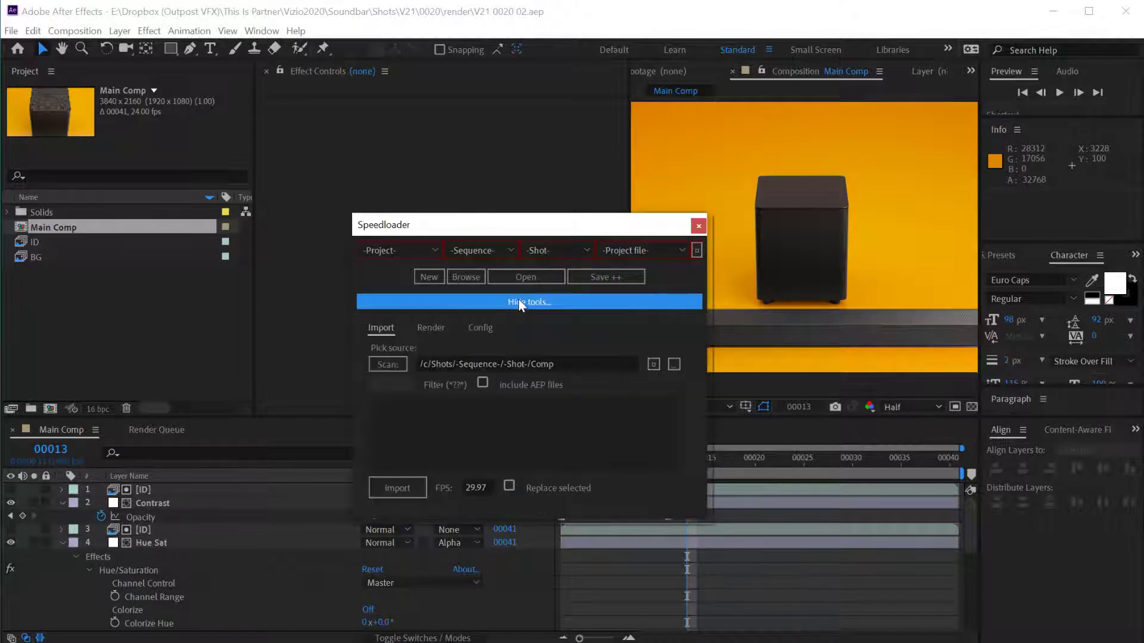
click(477, 326)
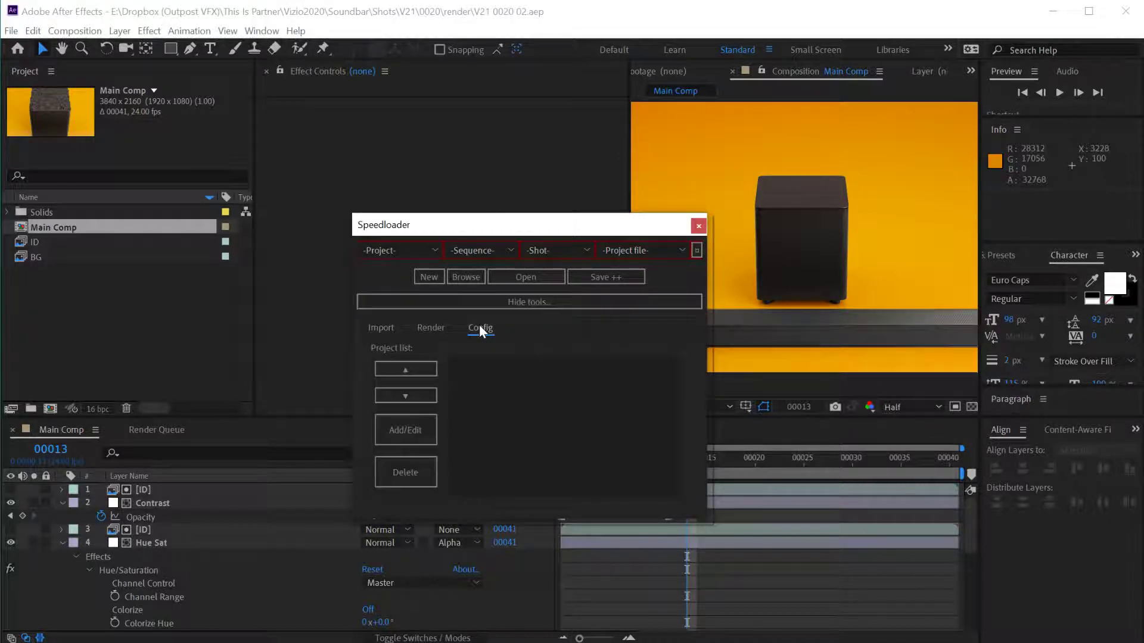
click(410, 434)
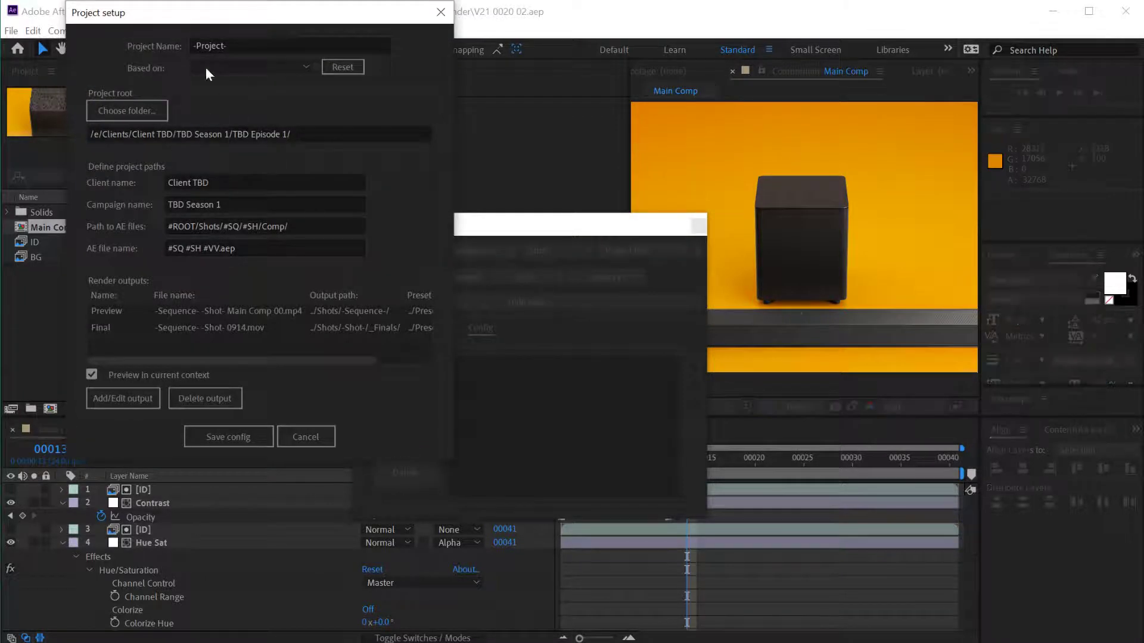
drag(197, 21, 262, 115)
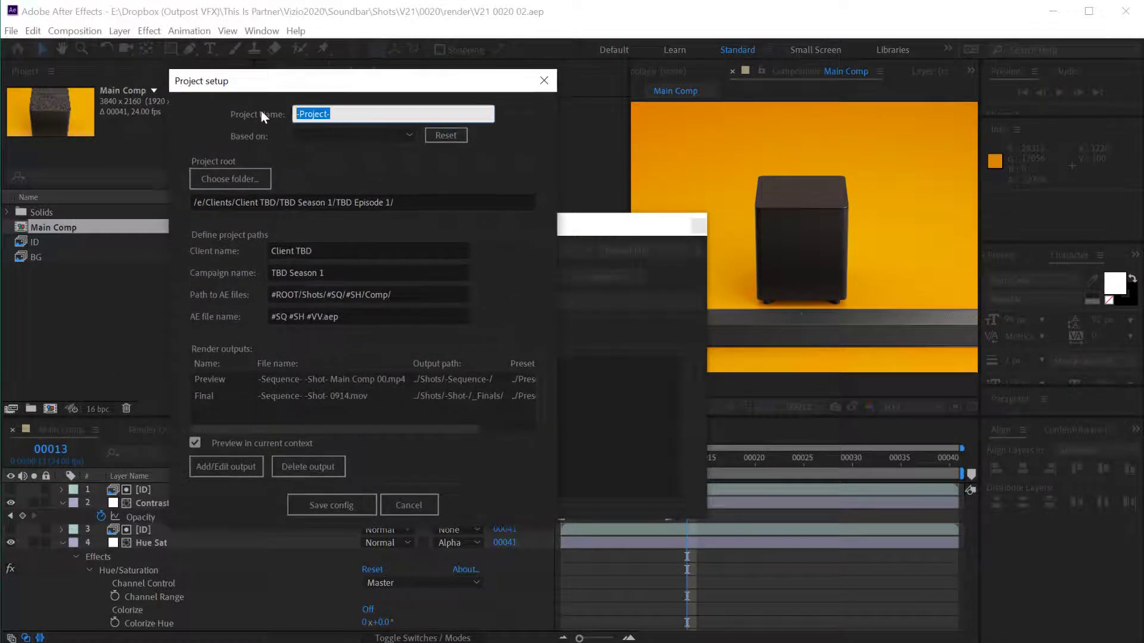
text(Project Sample)
Set the project root to the Soundbar folder under This Is Partner/Vizio2020 in Dropbox (Outpost VFX)
click(228, 180)
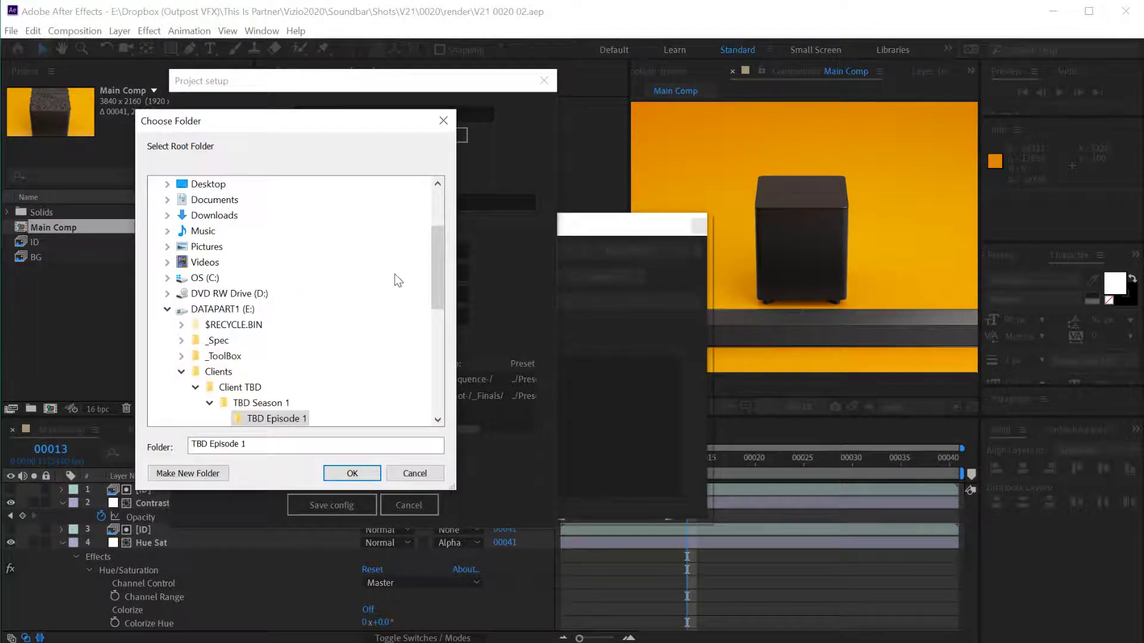
drag(432, 255, 439, 216)
click(241, 218)
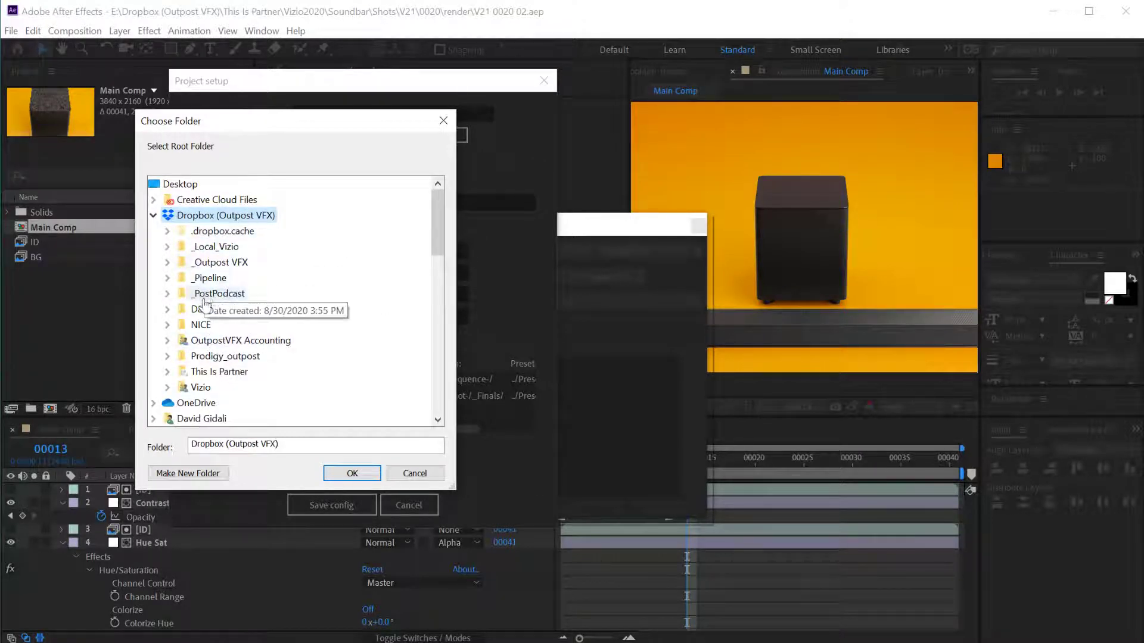
click(221, 373)
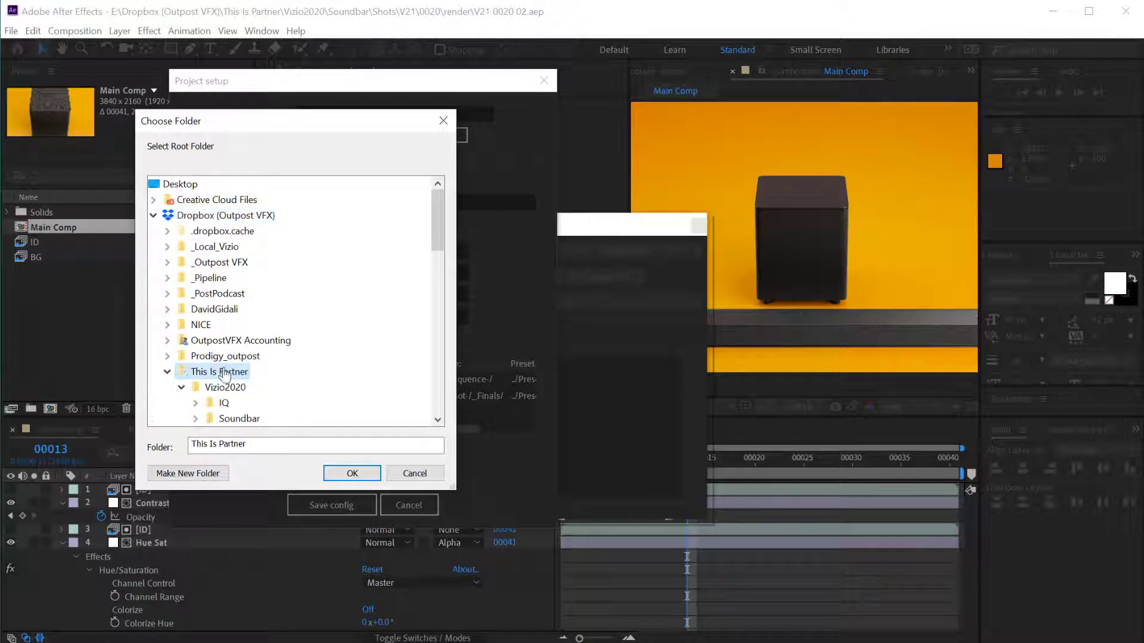
click(245, 232)
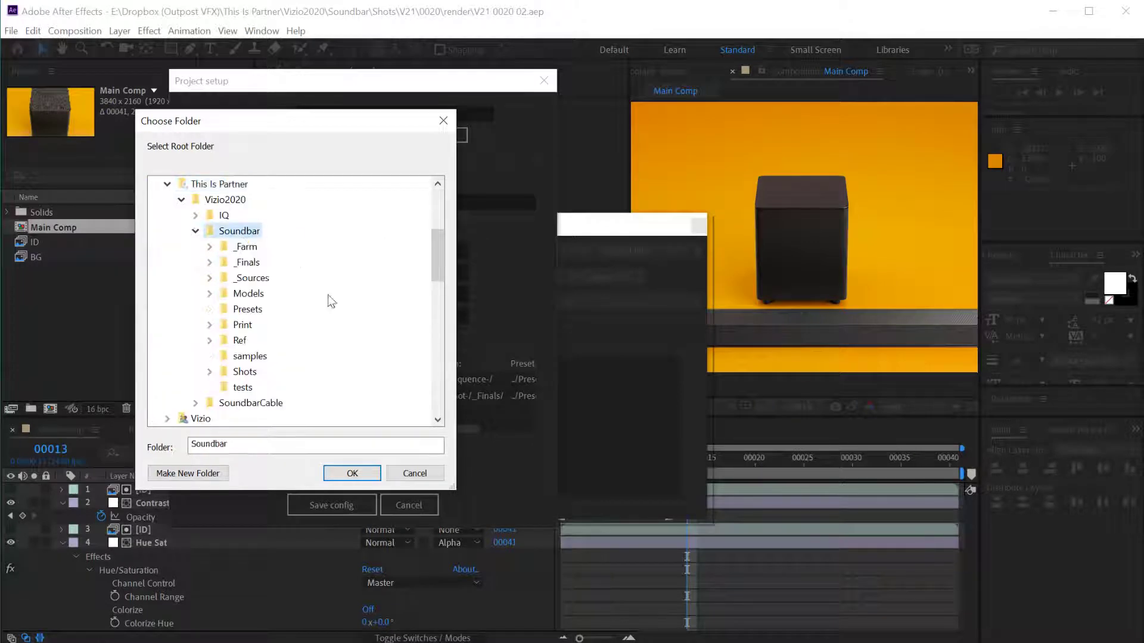
click(350, 477)
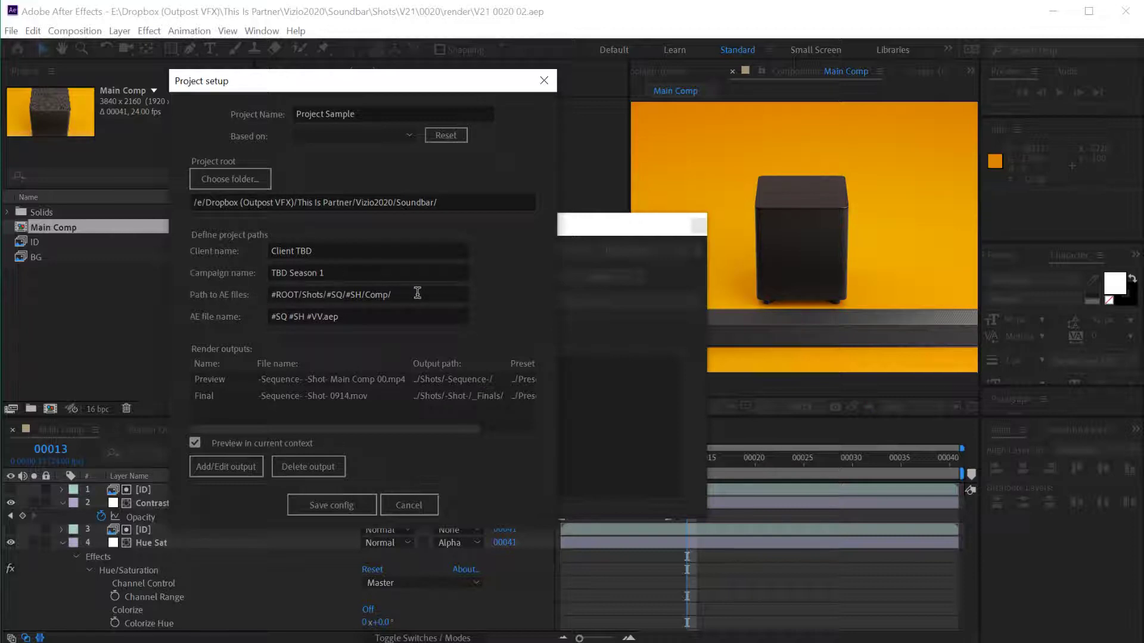
Examine the #ROOT, Shots and #SQ parts of the AE files path template
drag(417, 293, 265, 294)
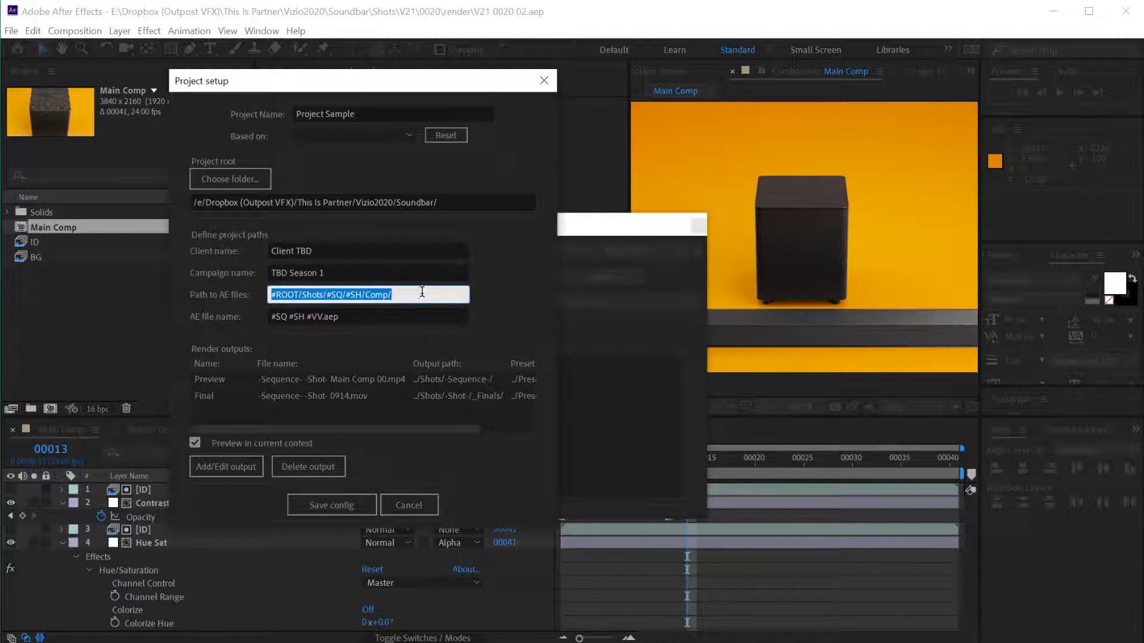
click(279, 296)
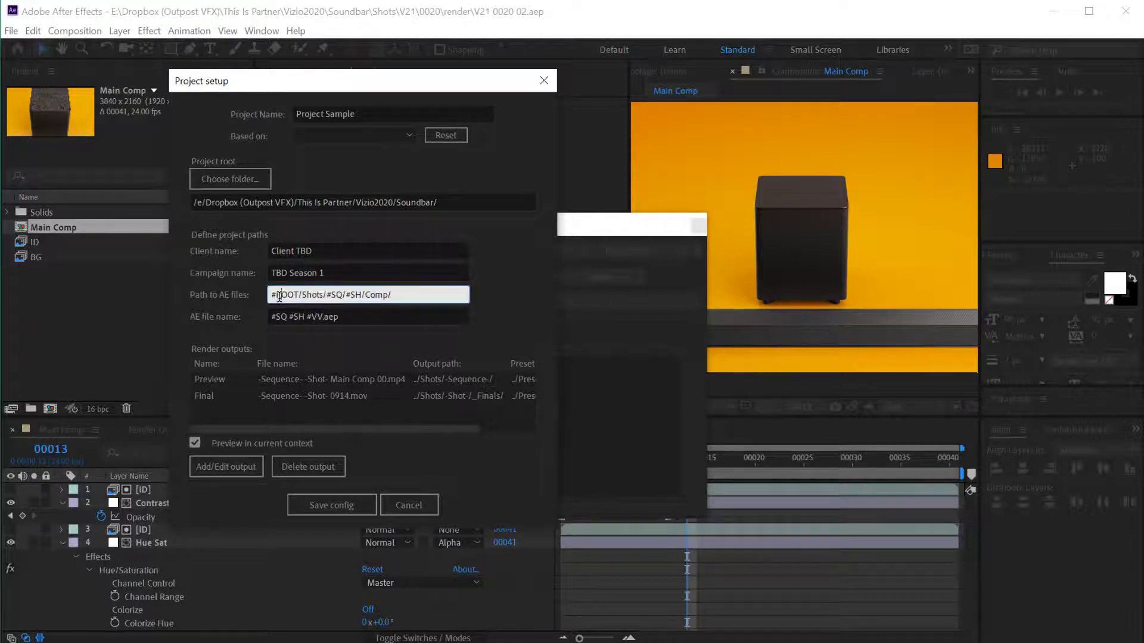
drag(415, 296, 263, 305)
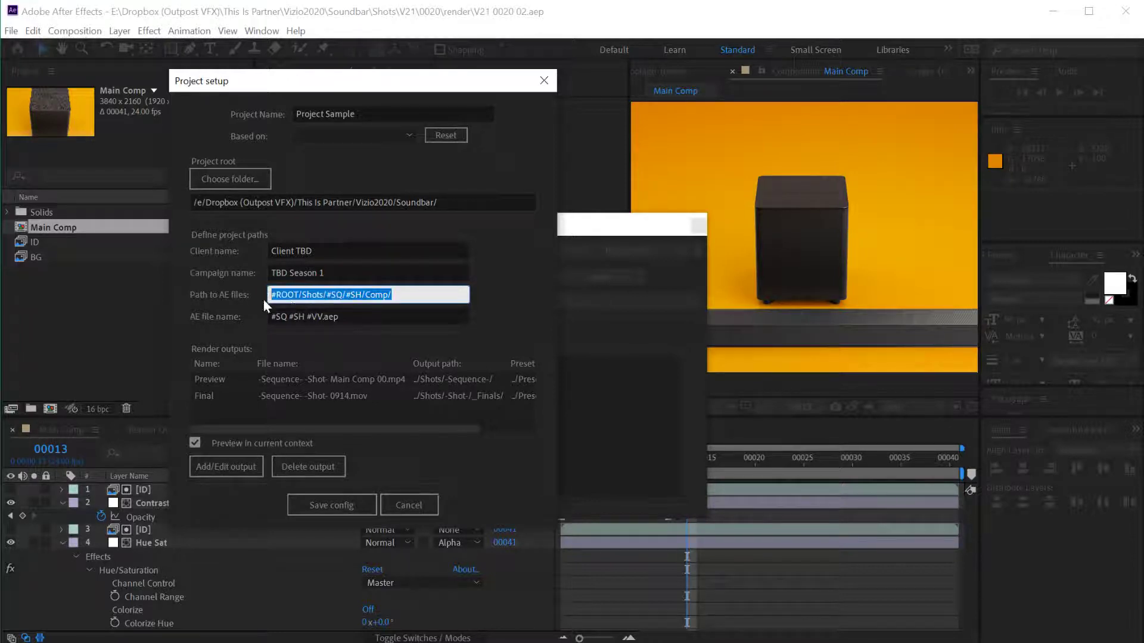
click(424, 296)
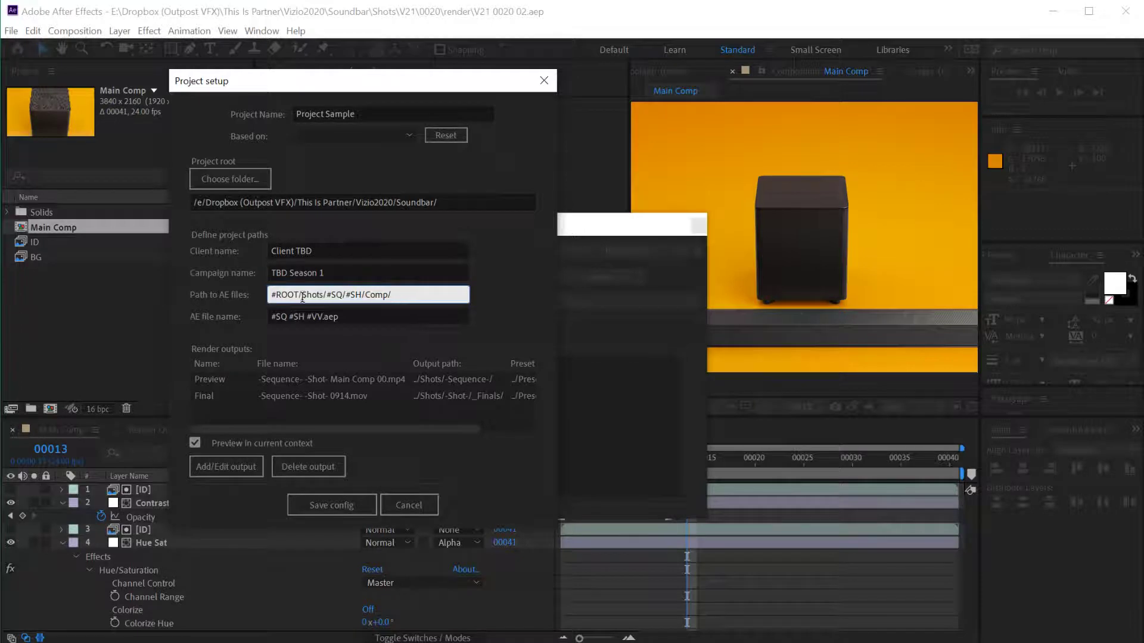
drag(299, 294, 267, 296)
double_click(355, 295)
drag(327, 295, 263, 295)
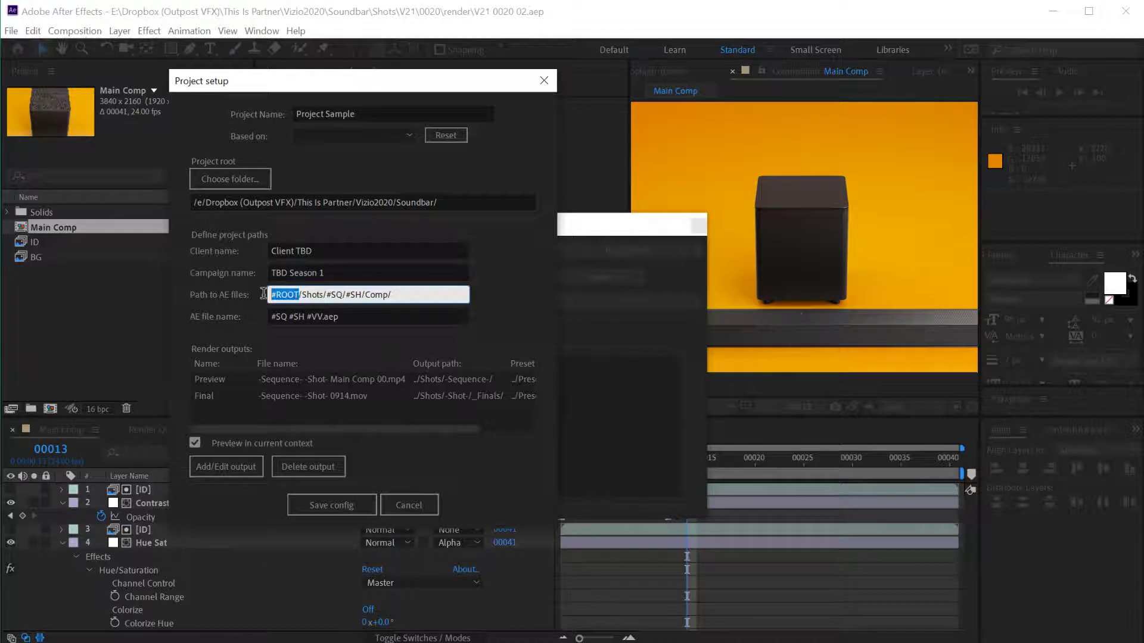
click(299, 295)
drag(299, 295, 251, 293)
click(298, 295)
drag(302, 295, 424, 295)
click(303, 292)
drag(327, 295, 348, 296)
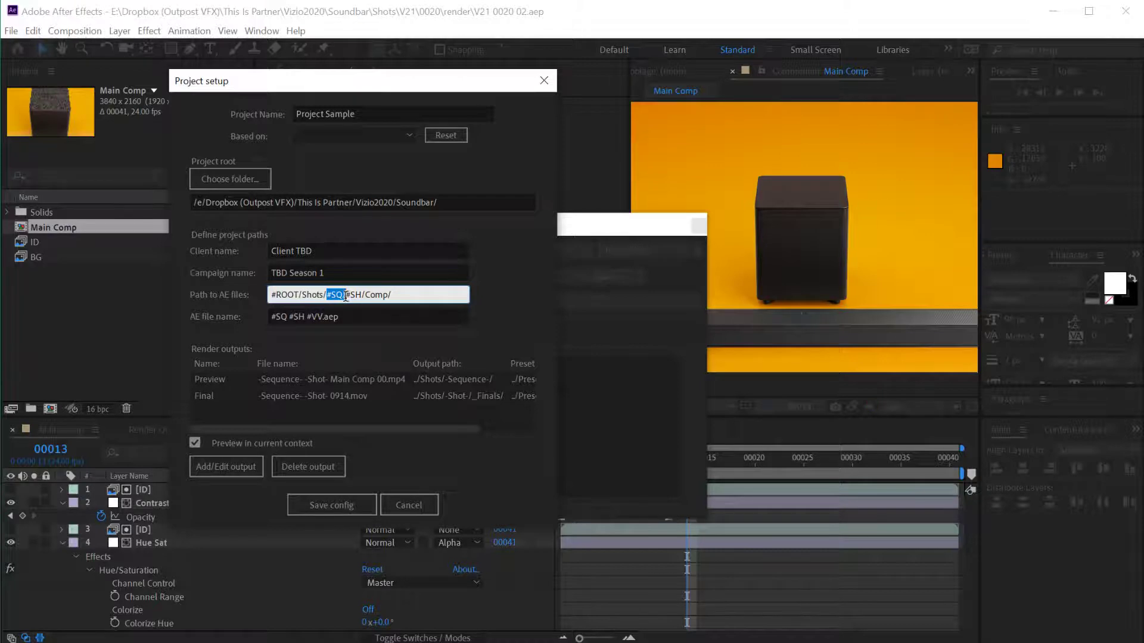
click(346, 295)
Remove the #SQ token from the AE files path and re-enter it before #SH
drag(326, 296, 344, 298)
key(BackSpace)
key(BackSpace)
text(/#SQ)
double_click(326, 294)
click(343, 295)
Replace the Comp folder with render/ at the end of the AE files path and save the project configuration
double_click(377, 294)
text(render/)
drag(316, 250, 262, 250)
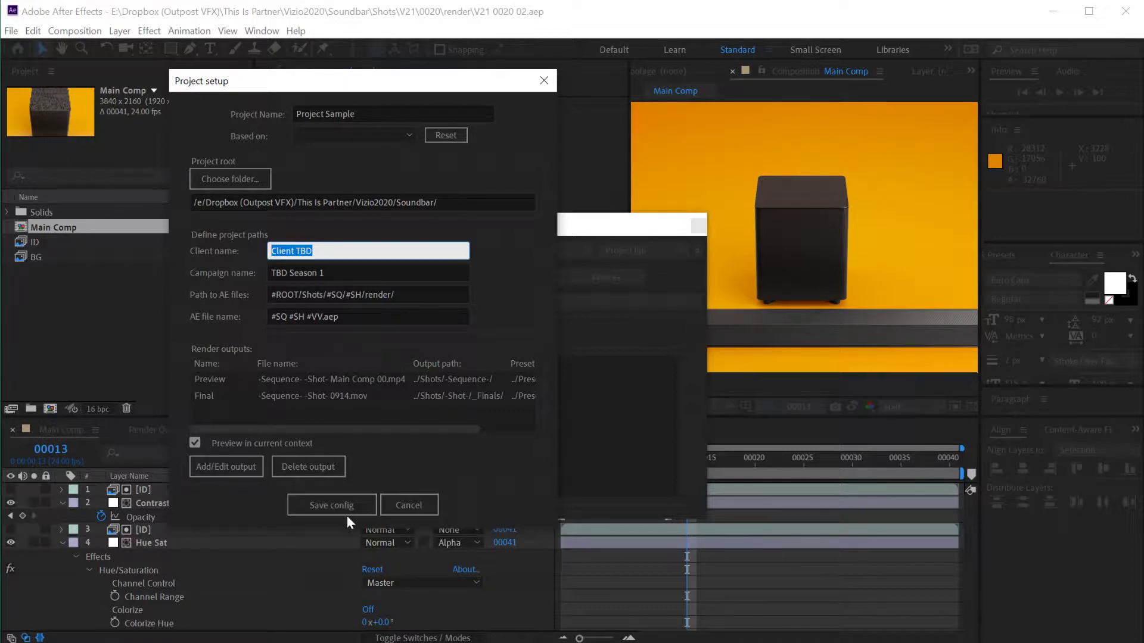
click(331, 505)
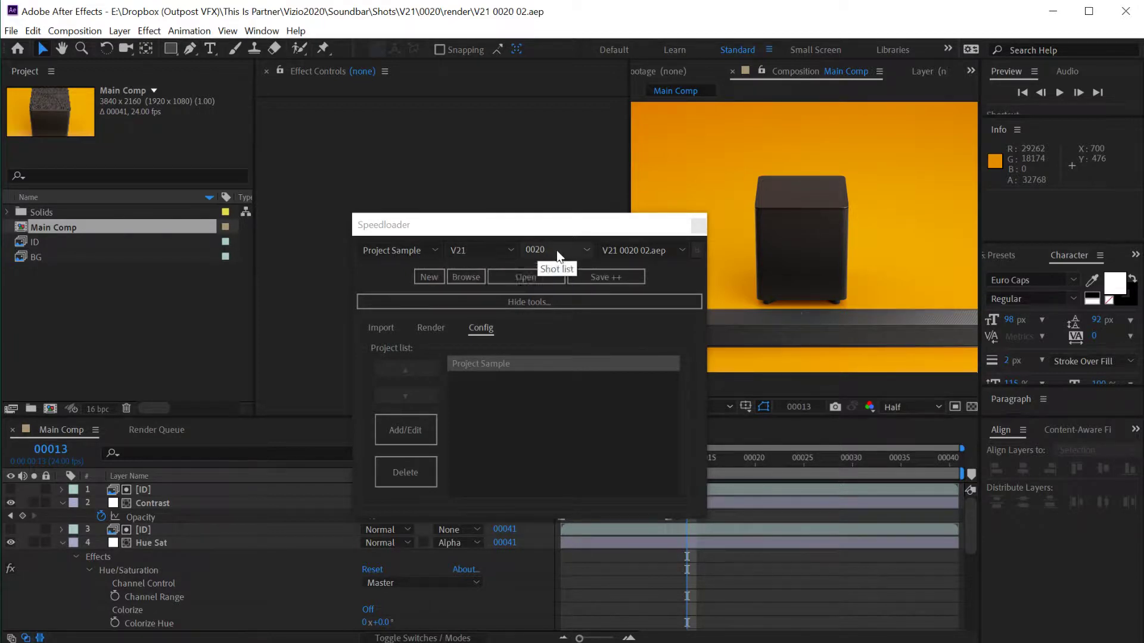
Choose sequence M21 with shot 0010 for Project Sample in Speedloader and open that shot's project file
click(539, 250)
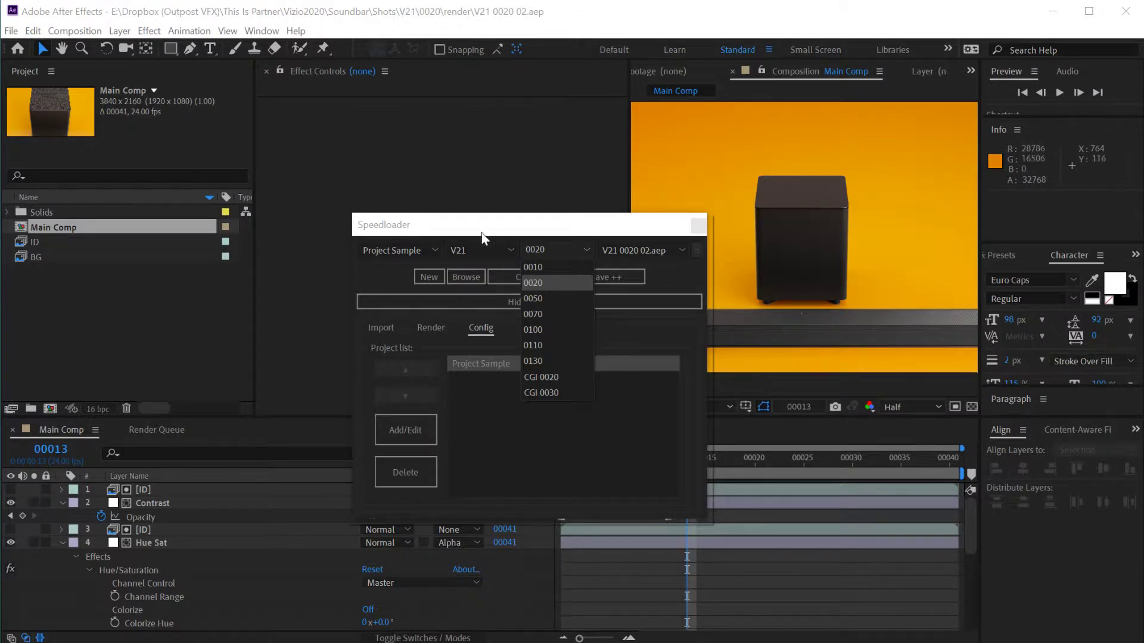
click(409, 251)
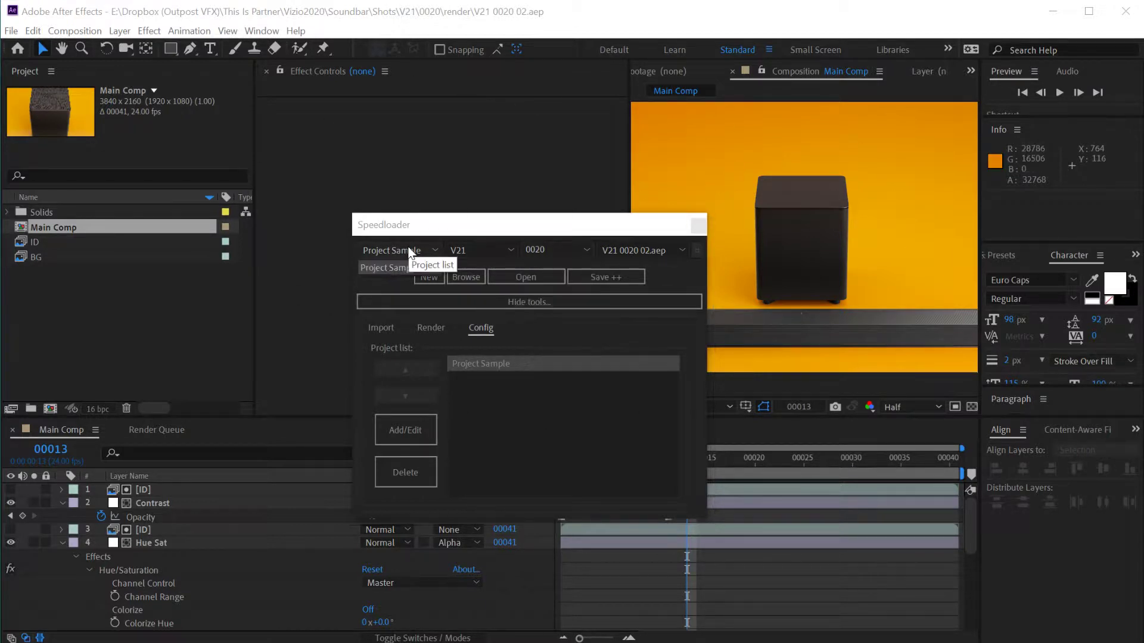
click(478, 250)
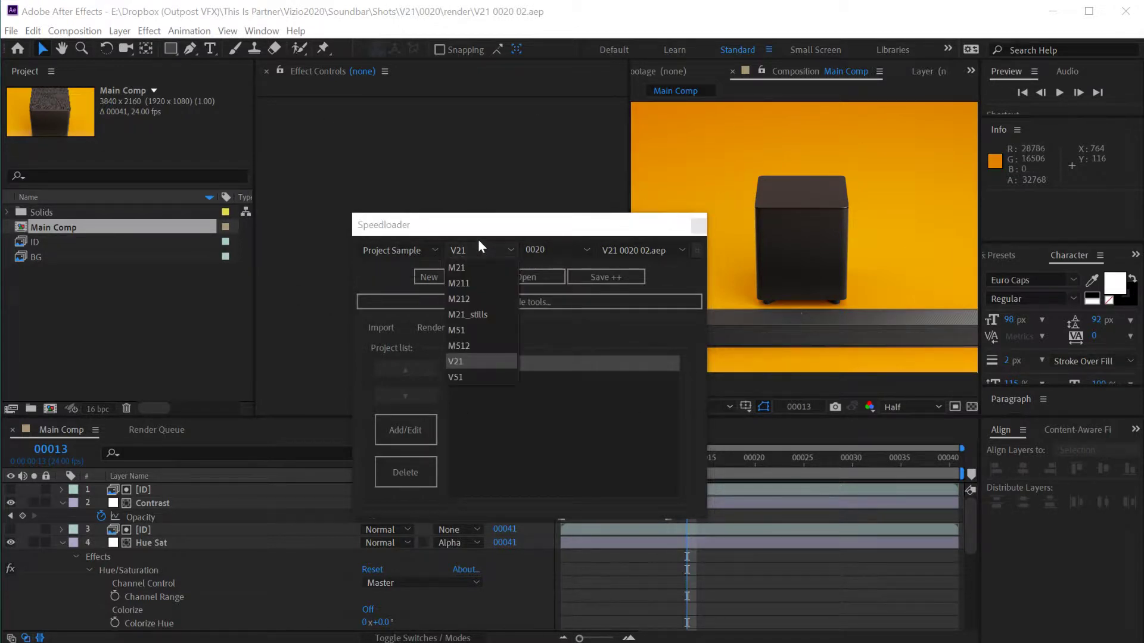
click(460, 267)
click(569, 251)
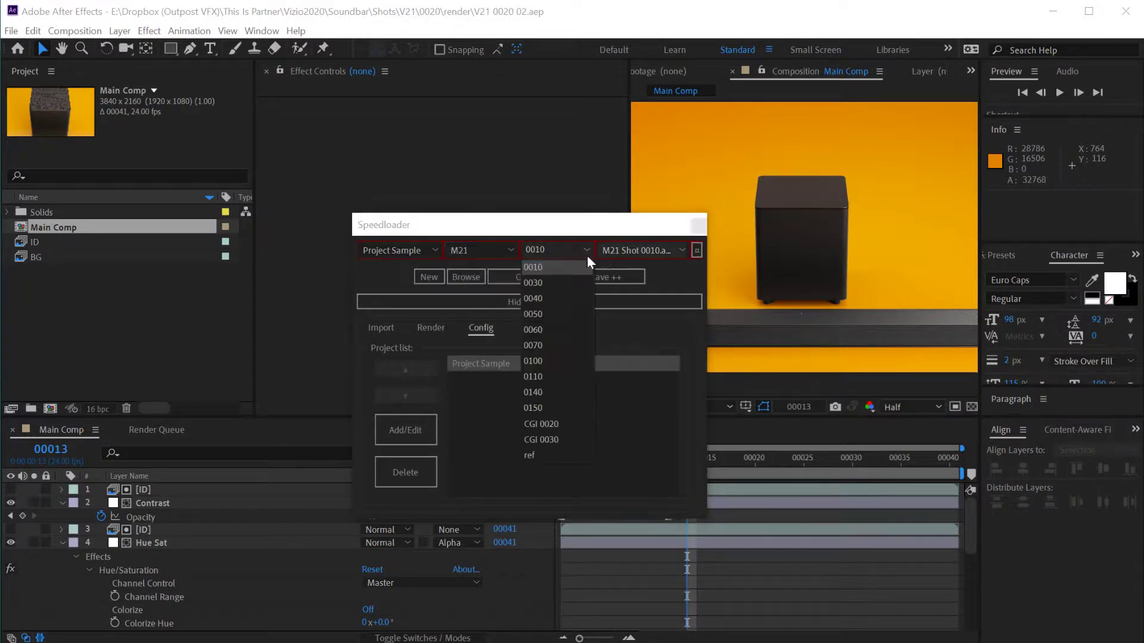
click(574, 231)
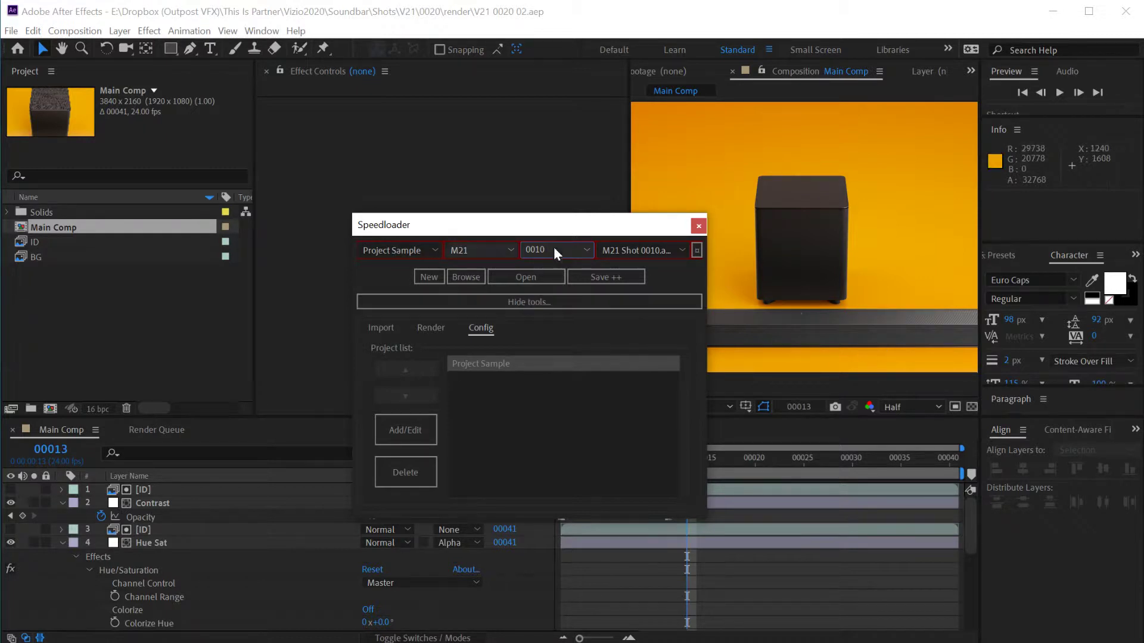
click(524, 278)
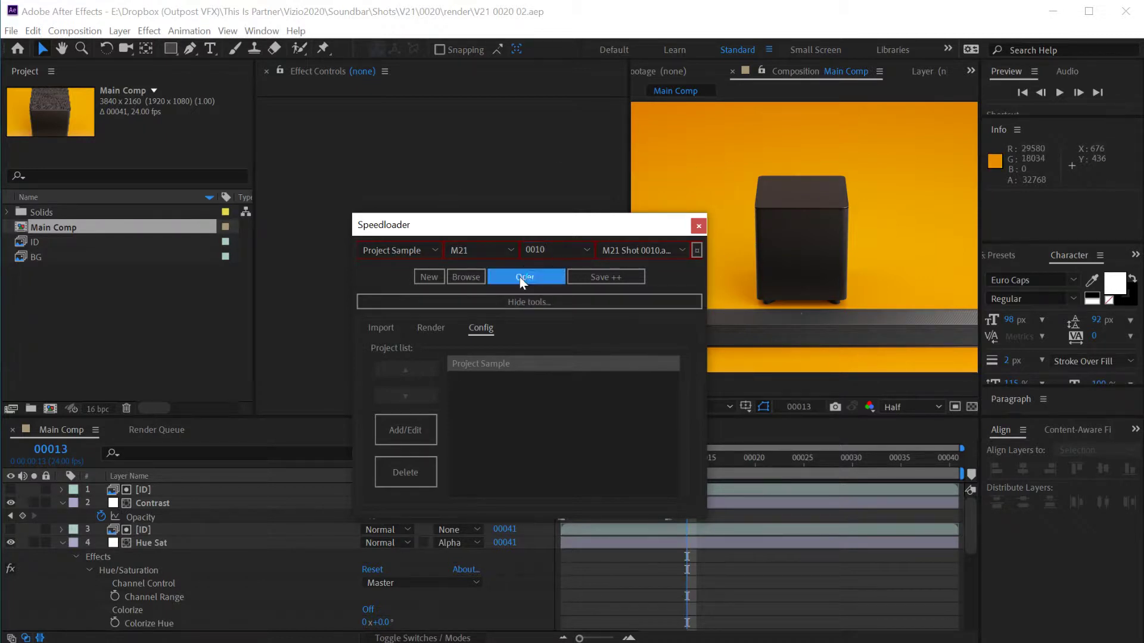